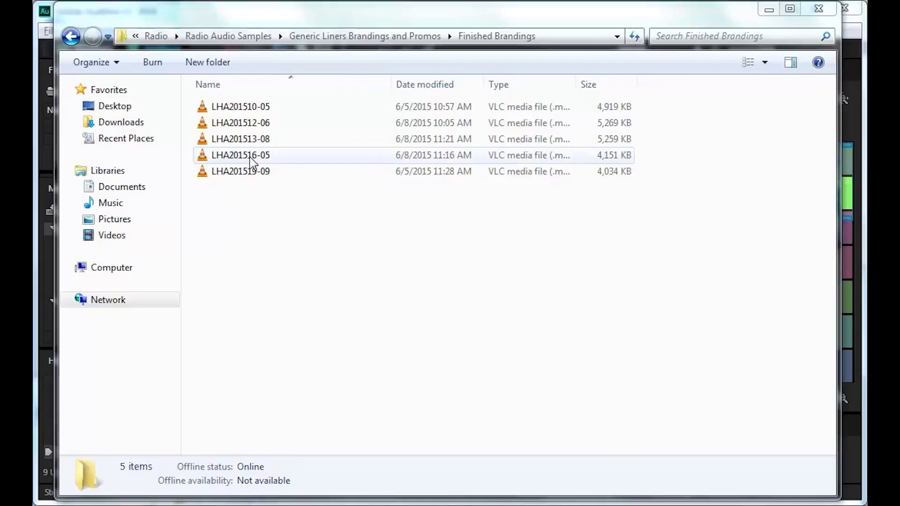
pyautogui.doubleClick(251, 161)
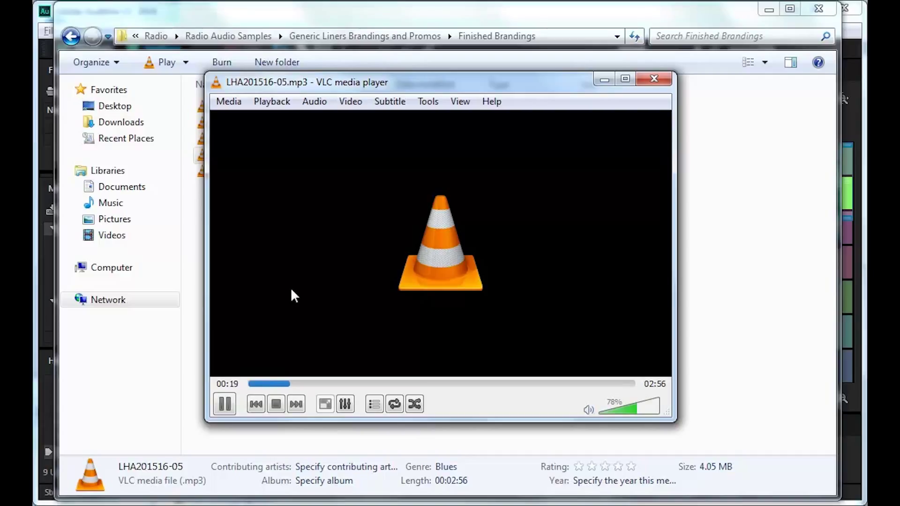
pyautogui.click(275, 404)
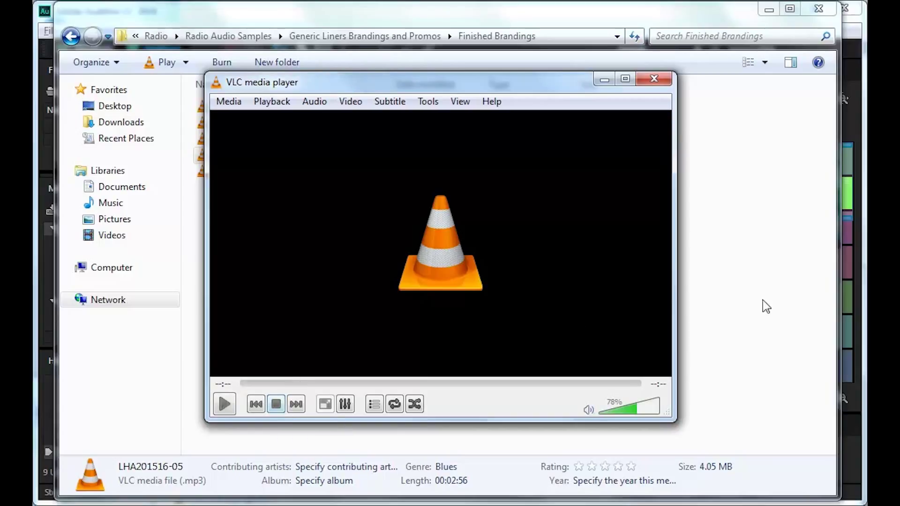
pyautogui.hotkey('ctrl', 'q')
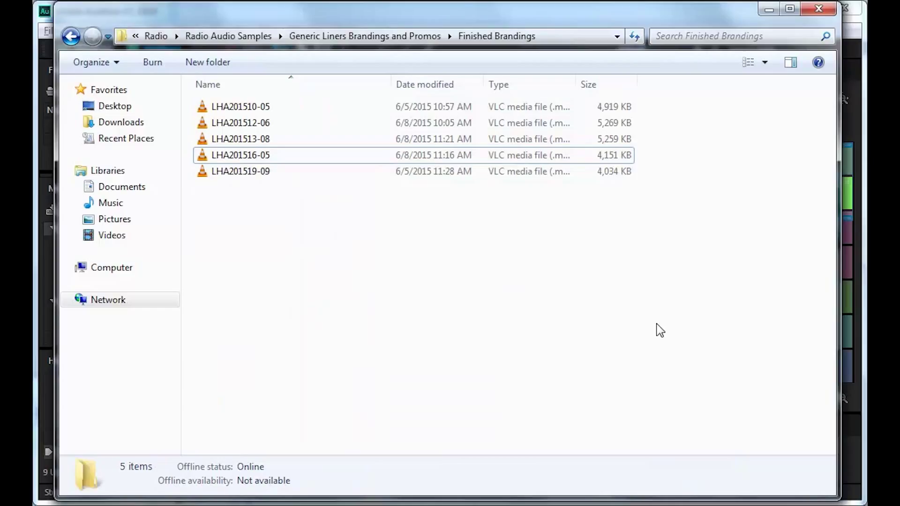
pyautogui.click(768, 10)
# - Bring up the Audition multitrack session, then minimize Audition to reach the branding website
pyautogui.click(663, 82)
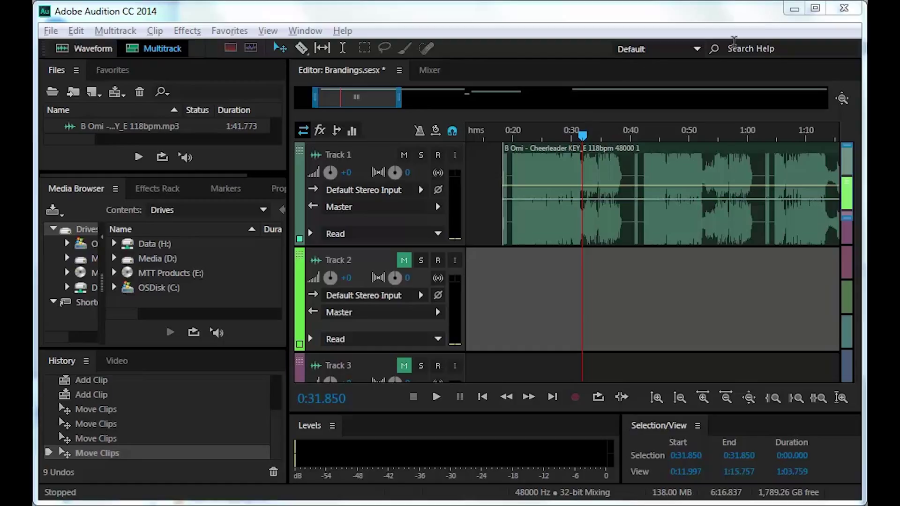
pyautogui.click(793, 10)
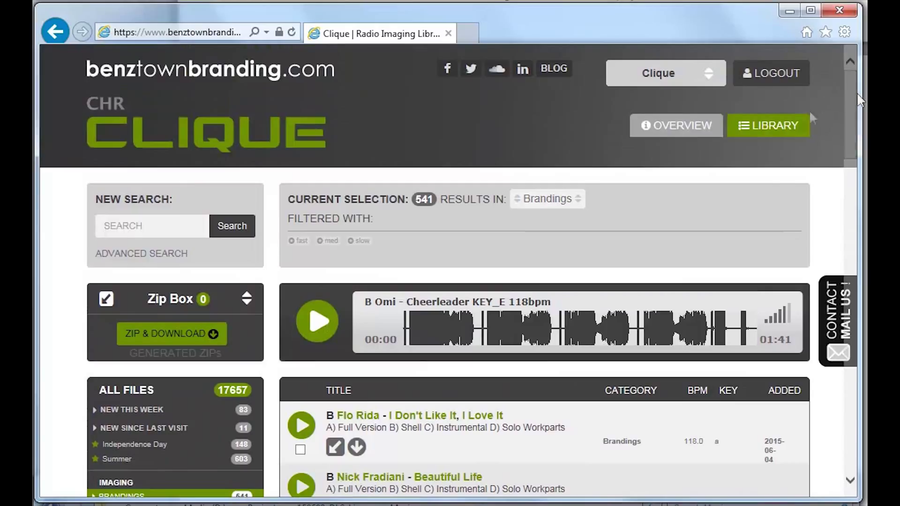
# - Open the Clique station's library, listing 541 brandings
pyautogui.click(808, 123)
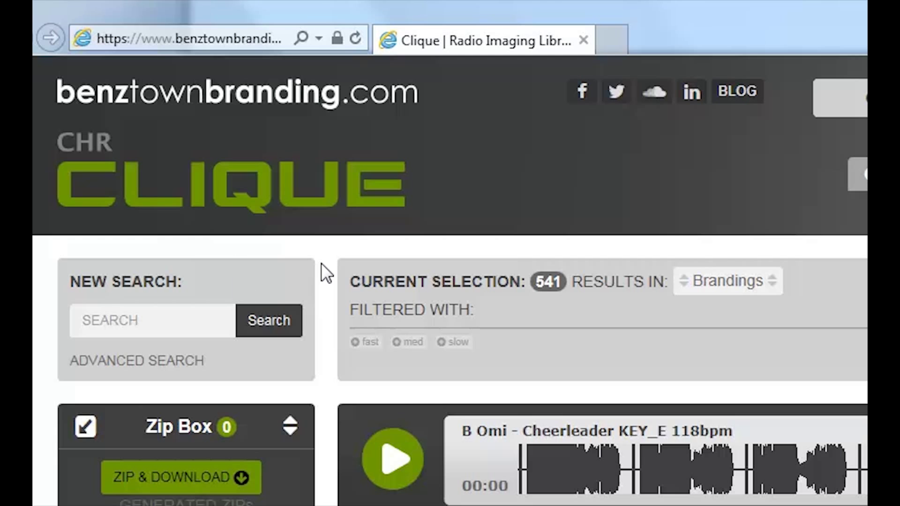
pyautogui.scroll(-5, 683, 254)
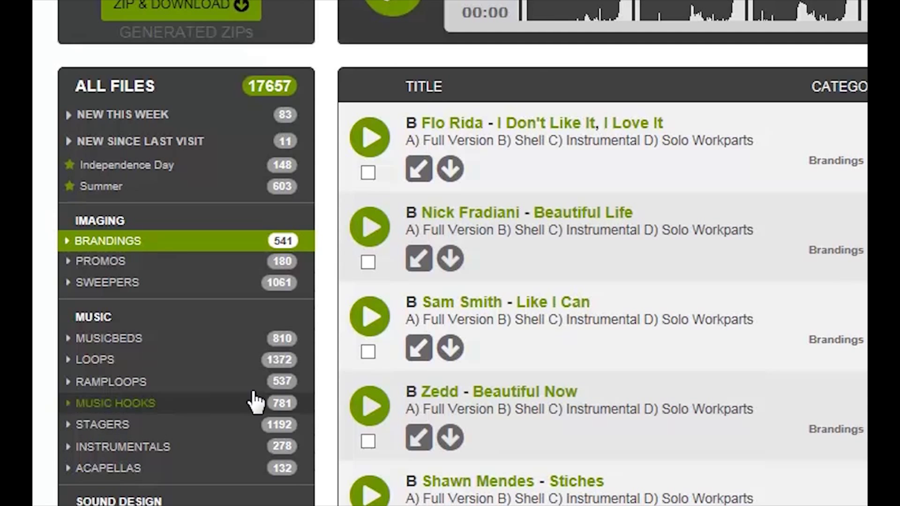
pyautogui.scroll(3, 223, 338)
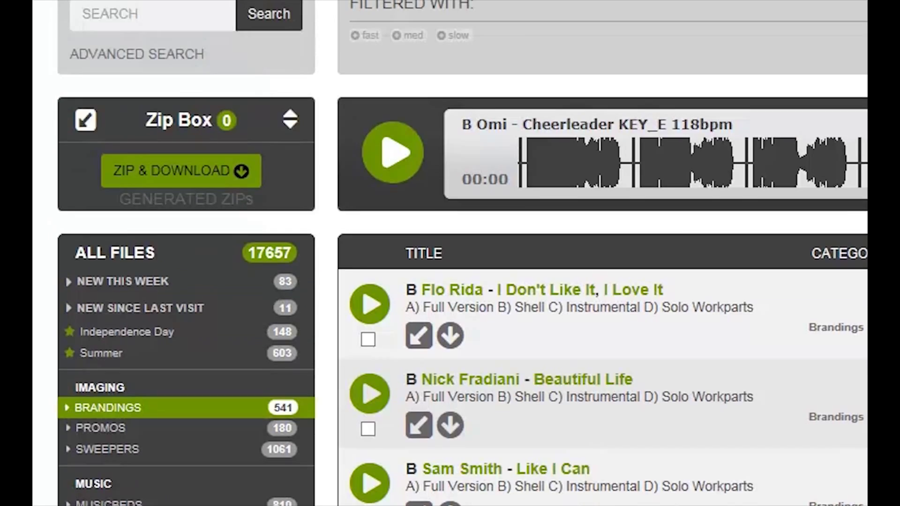
pyautogui.scroll(-1, 223, 338)
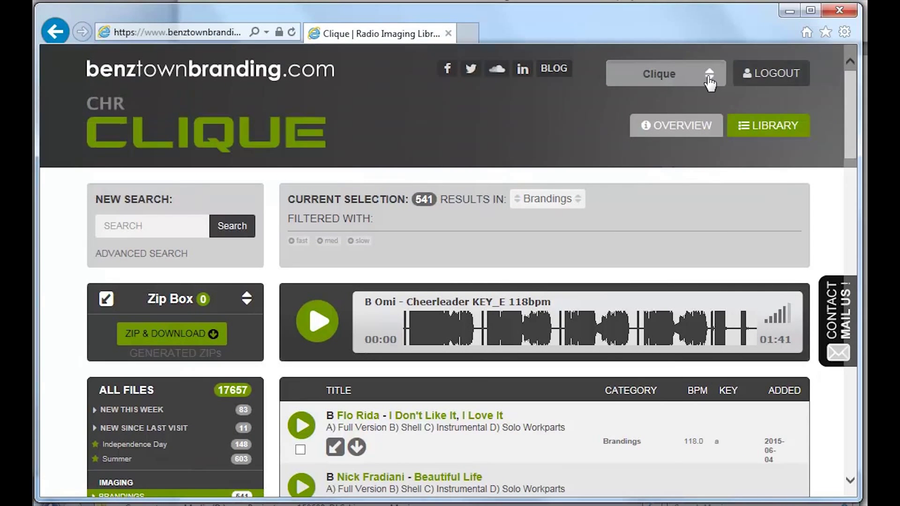
pyautogui.click(709, 76)
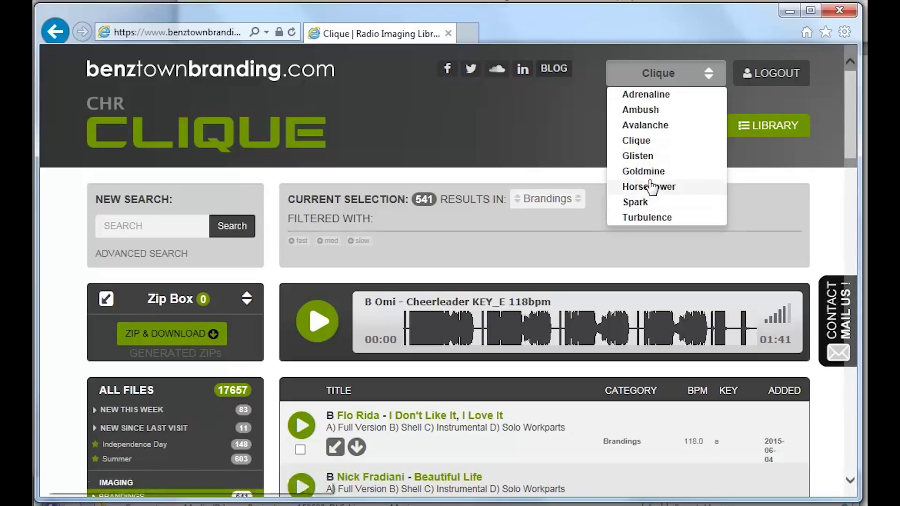
pyautogui.click(707, 74)
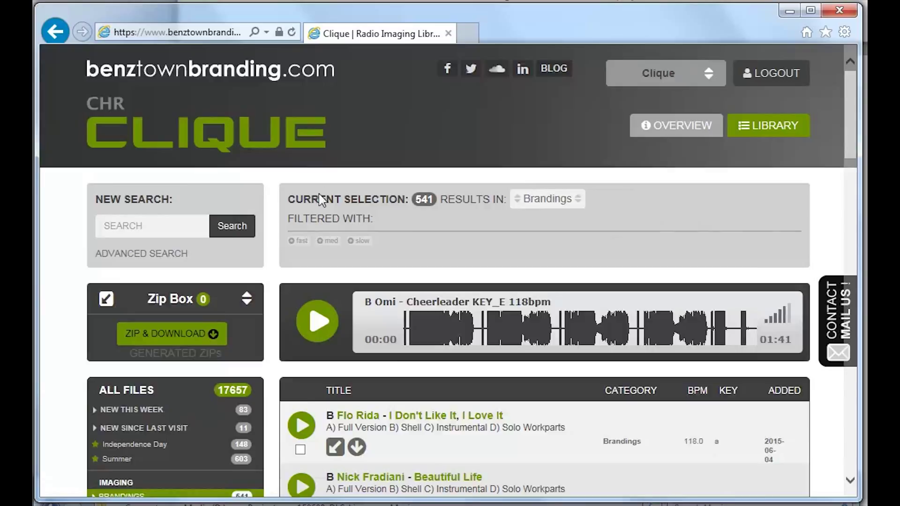
pyautogui.scroll(-1, 319, 200)
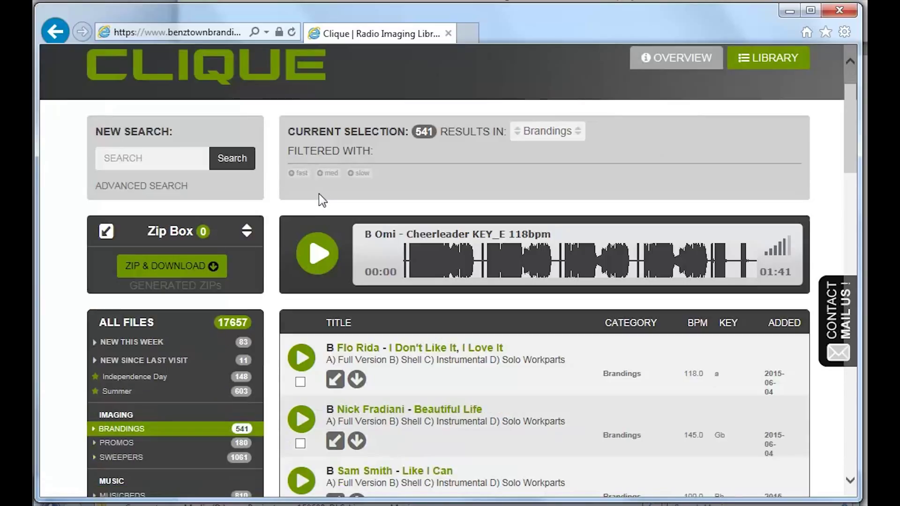
# - Reload the Brandings listing, then play and stop the Omi Cheerleader clip preview
pyautogui.click(130, 430)
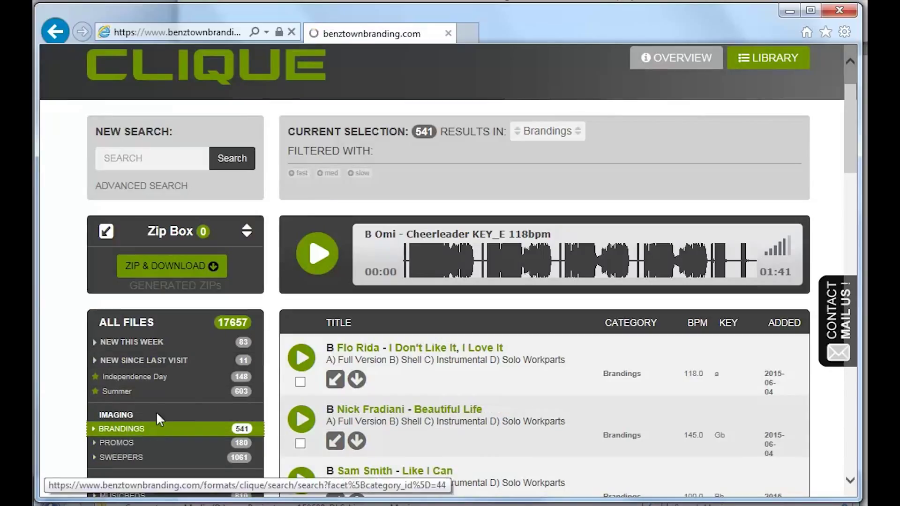
pyautogui.scroll(-2, 397, 245)
pyautogui.scroll(-1, 398, 244)
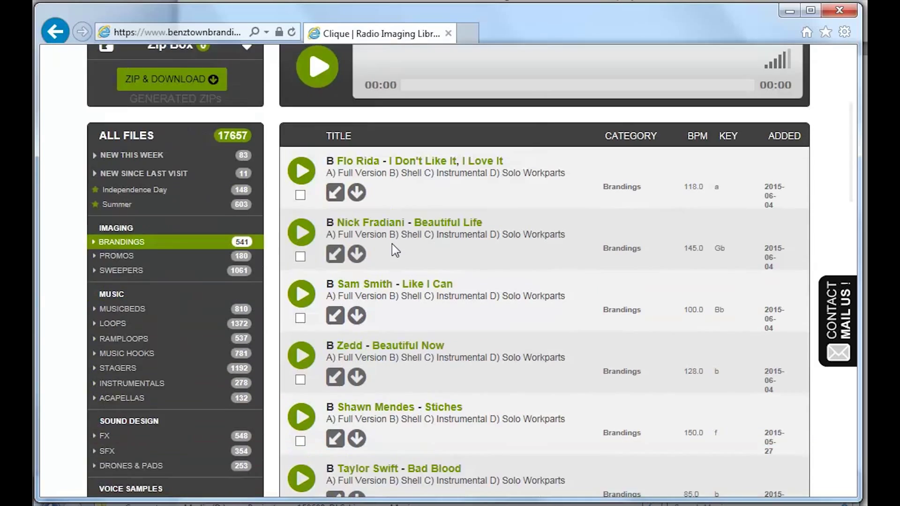
pyautogui.scroll(-2, 392, 244)
pyautogui.scroll(-2, 393, 250)
pyautogui.scroll(-1, 393, 250)
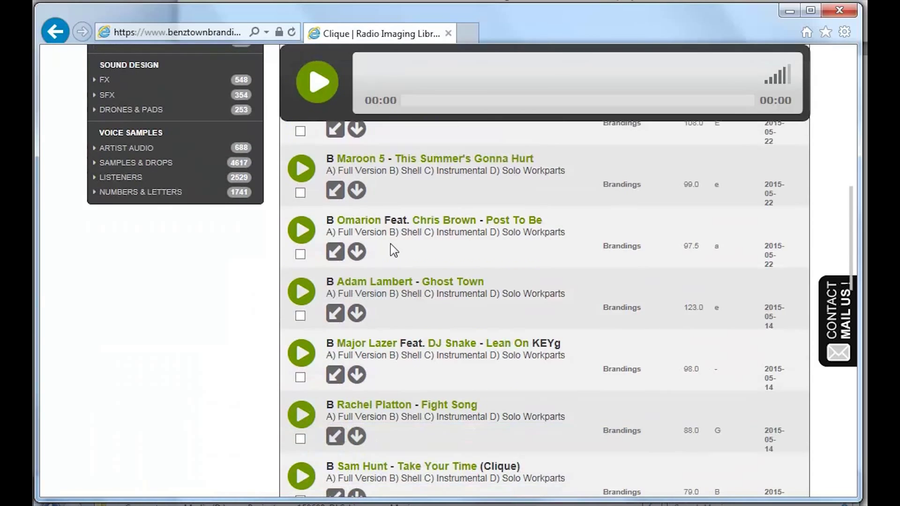
pyautogui.scroll(-1, 392, 249)
pyautogui.scroll(-2, 392, 249)
pyautogui.scroll(-1, 392, 250)
pyautogui.scroll(-1, 392, 250)
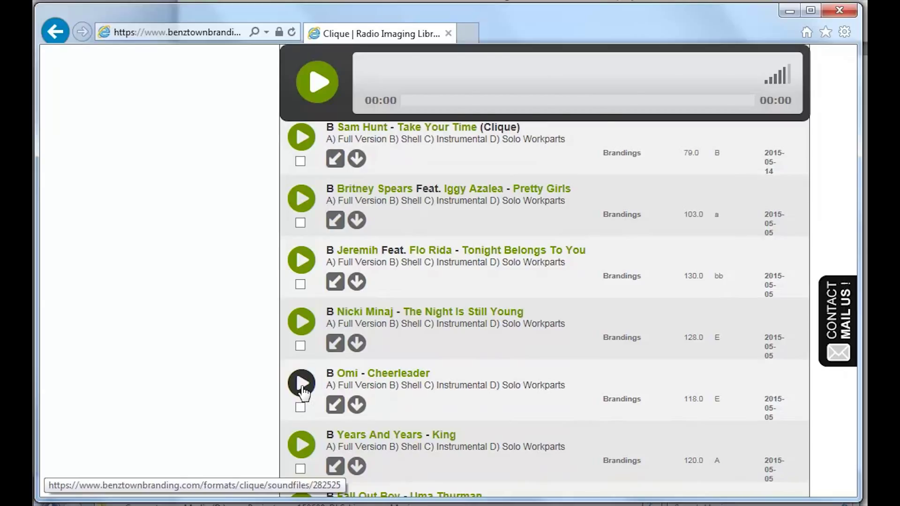
pyautogui.click(303, 383)
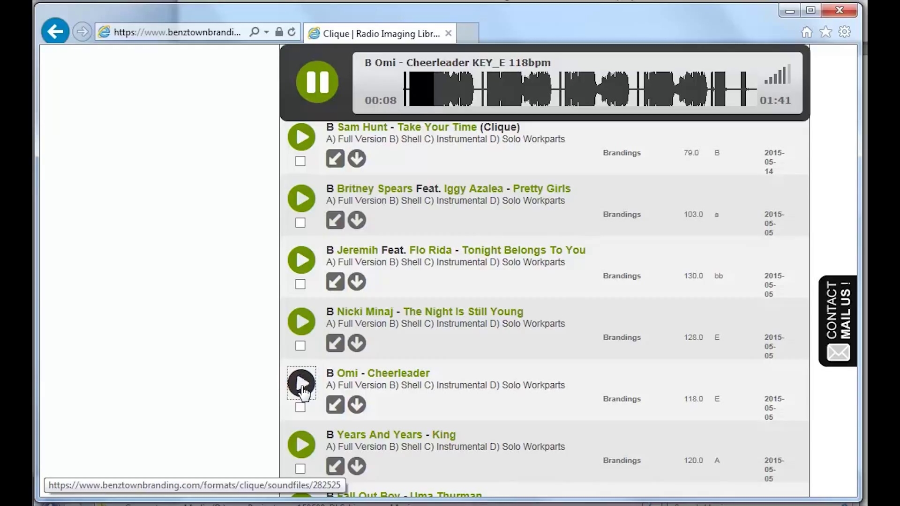
pyautogui.click(302, 391)
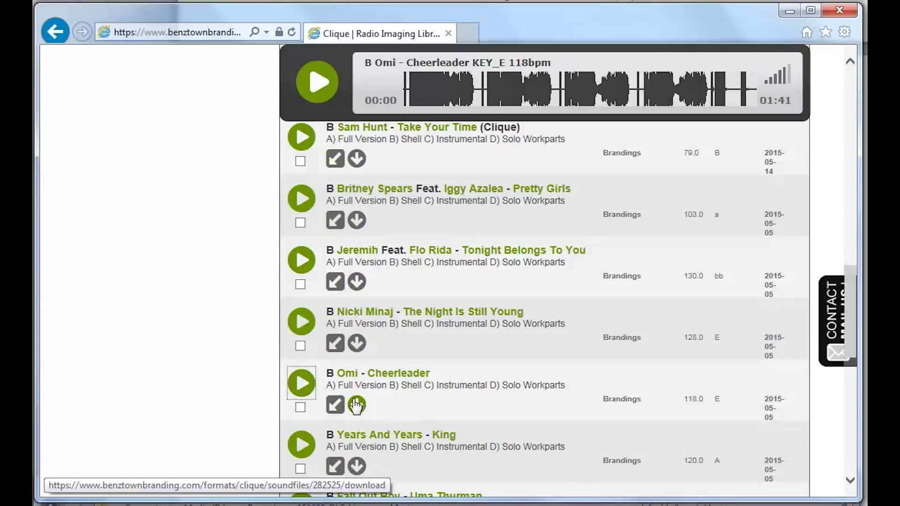
# - Start a Save As download of the Omi Cheerleader clip, then cancel it as already saved
pyautogui.click(357, 405)
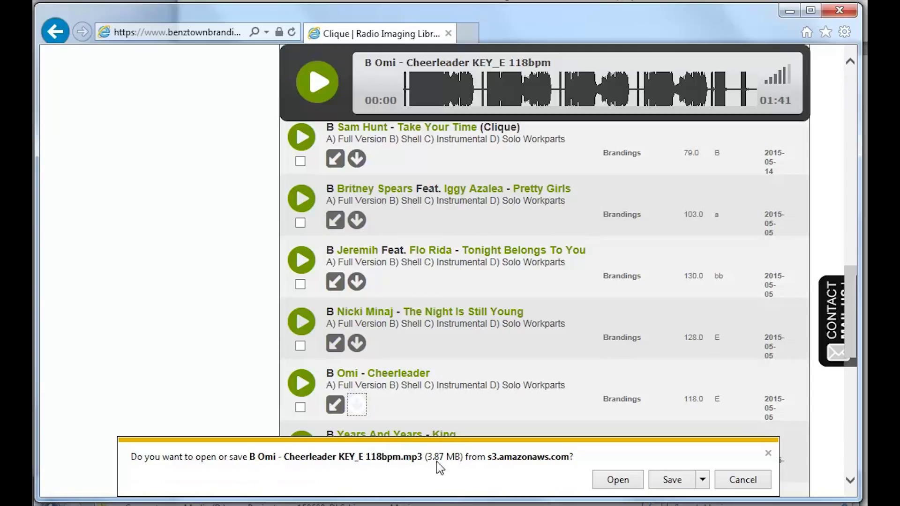
pyautogui.click(703, 481)
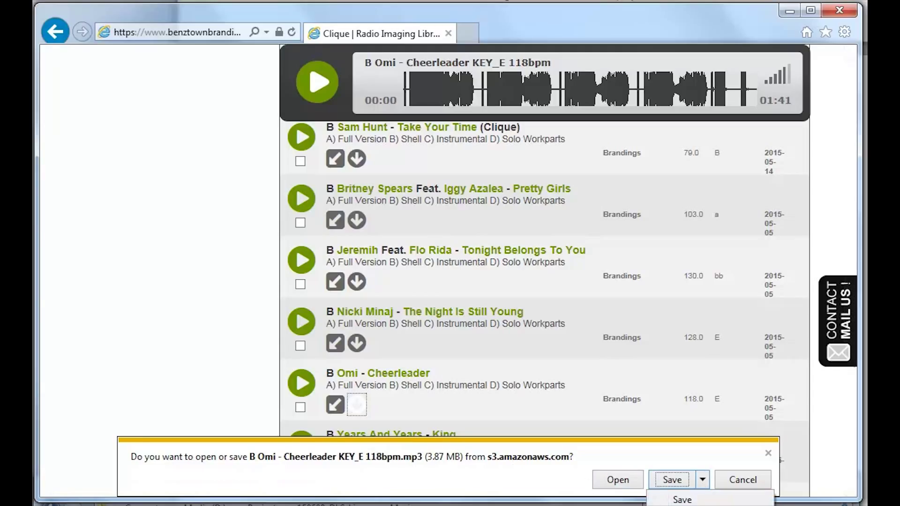
pyautogui.click(675, 501)
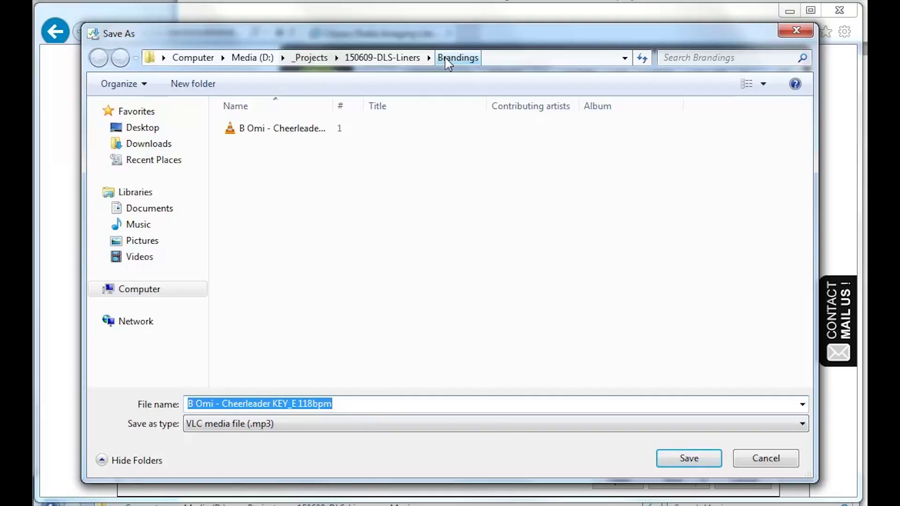
pyautogui.click(740, 462)
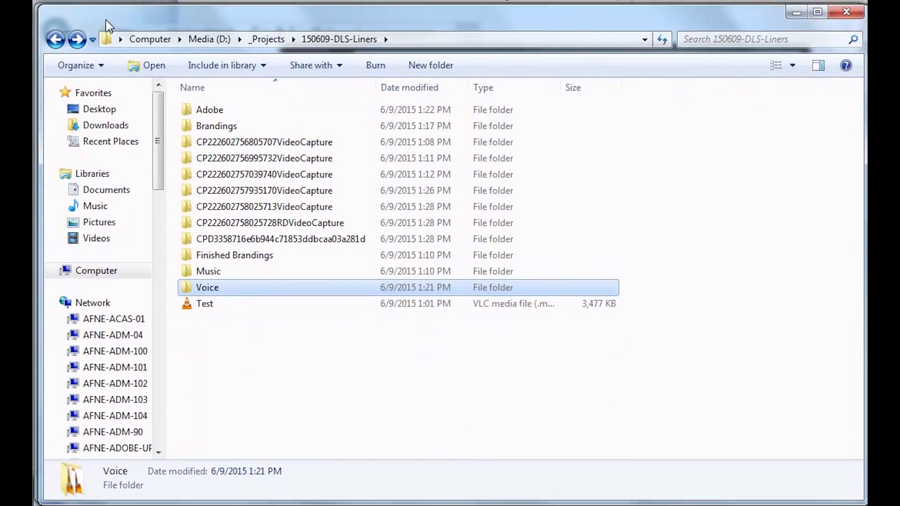
pyautogui.click(208, 268)
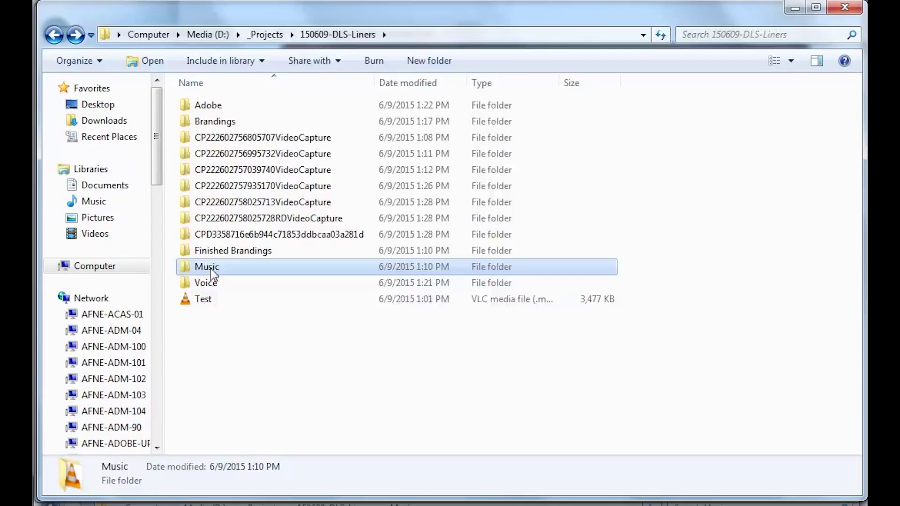
pyautogui.doubleClick(214, 273)
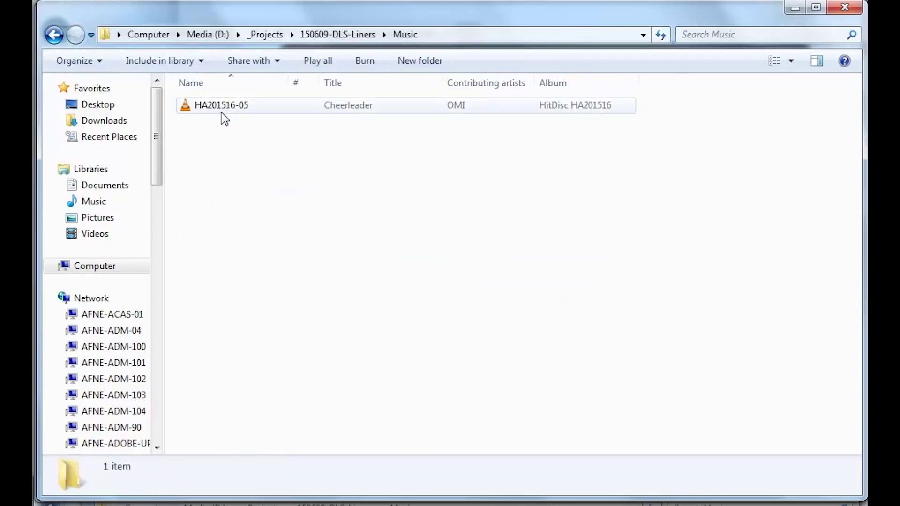
pyautogui.doubleClick(221, 111)
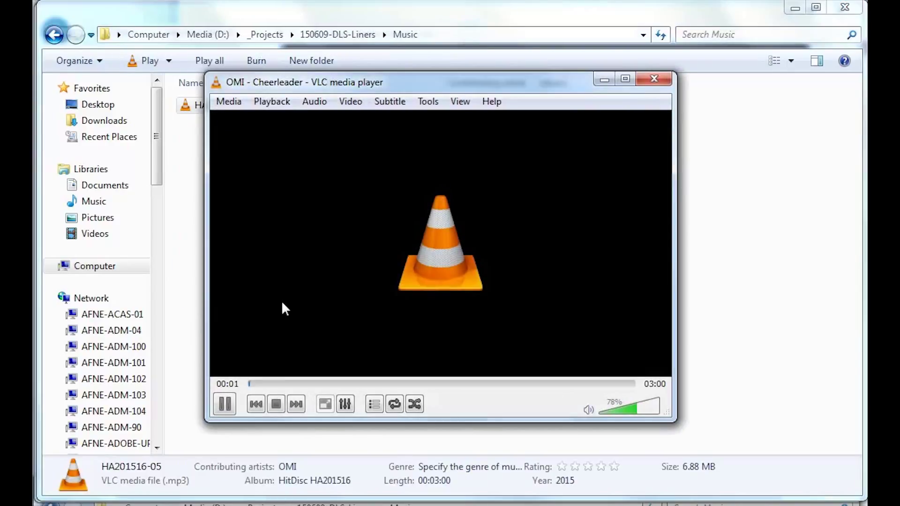
pyautogui.click(277, 404)
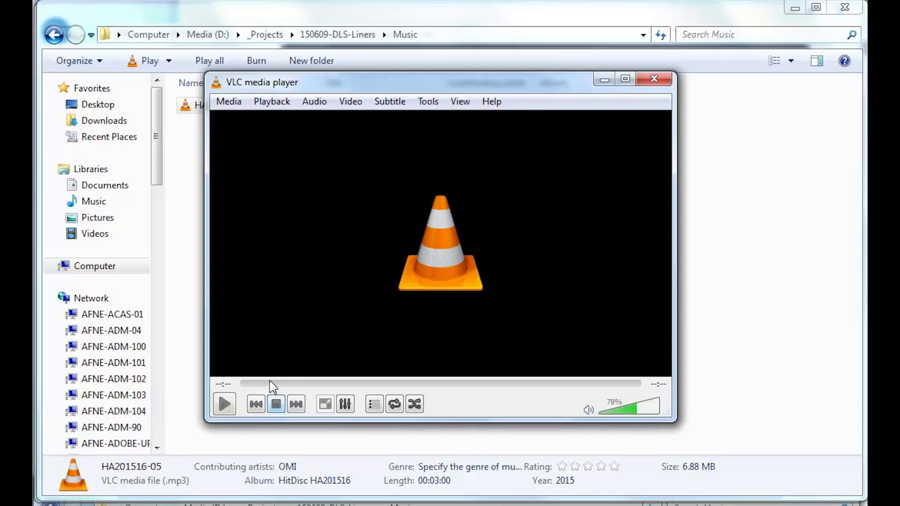
pyautogui.click(656, 80)
pyautogui.click(55, 34)
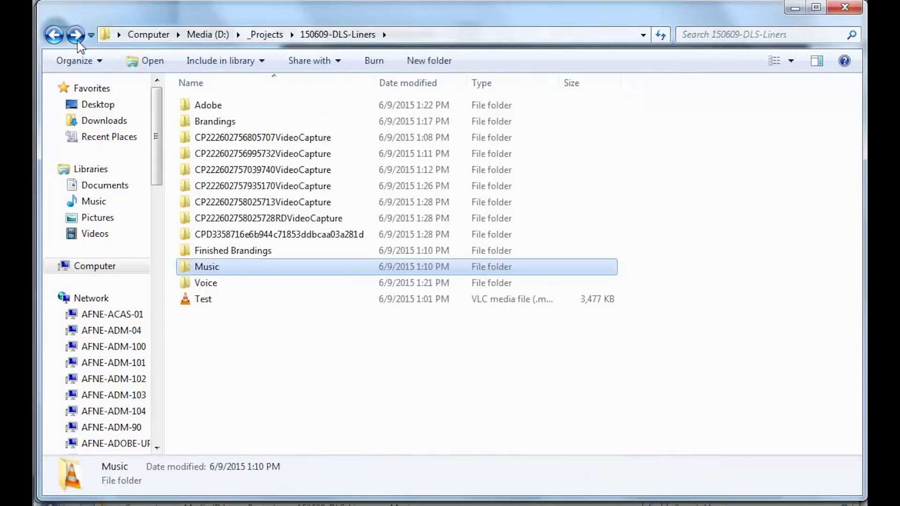
pyautogui.doubleClick(212, 284)
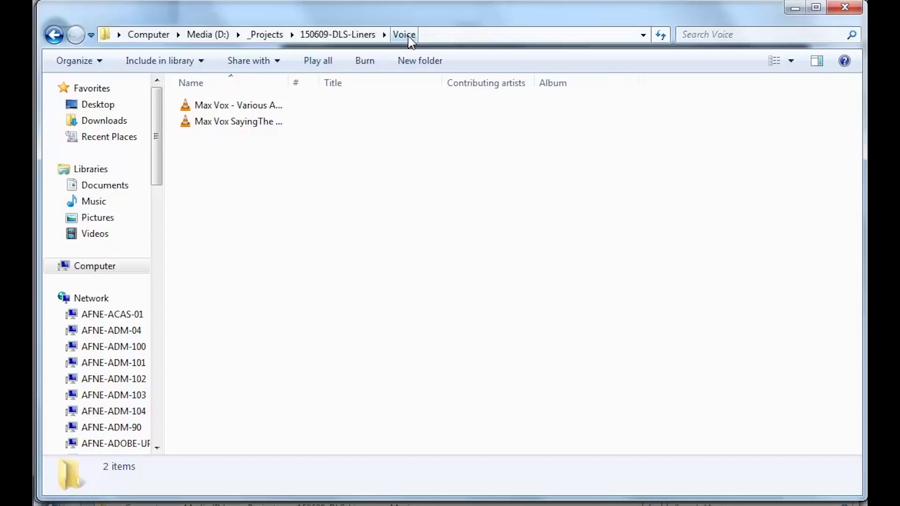
pyautogui.doubleClick(260, 124)
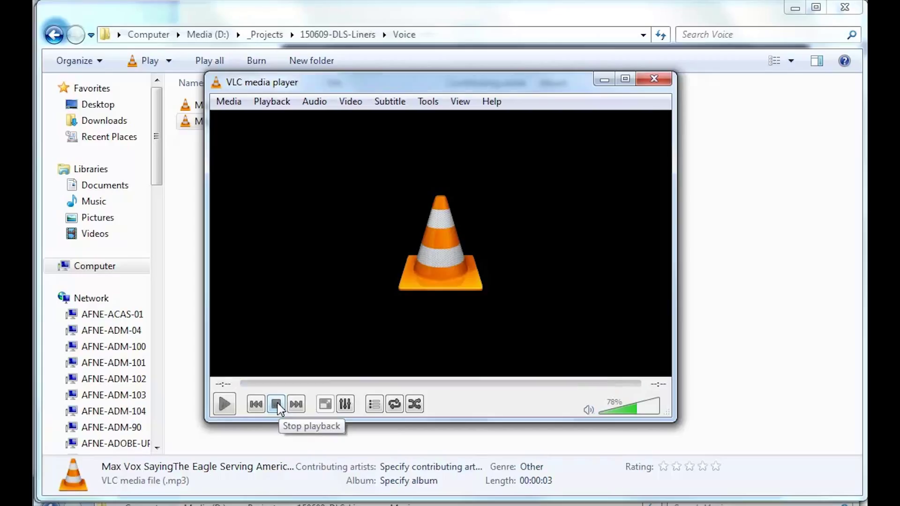
pyautogui.click(653, 79)
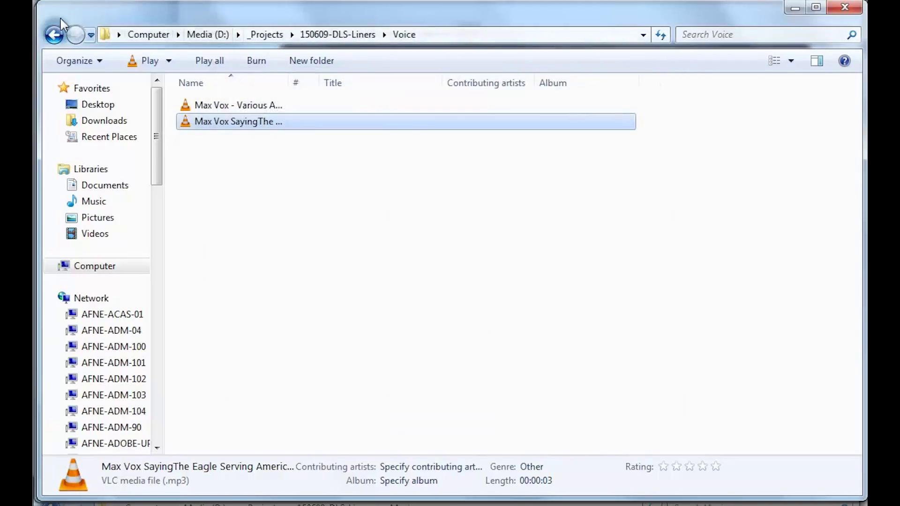
pyautogui.click(53, 35)
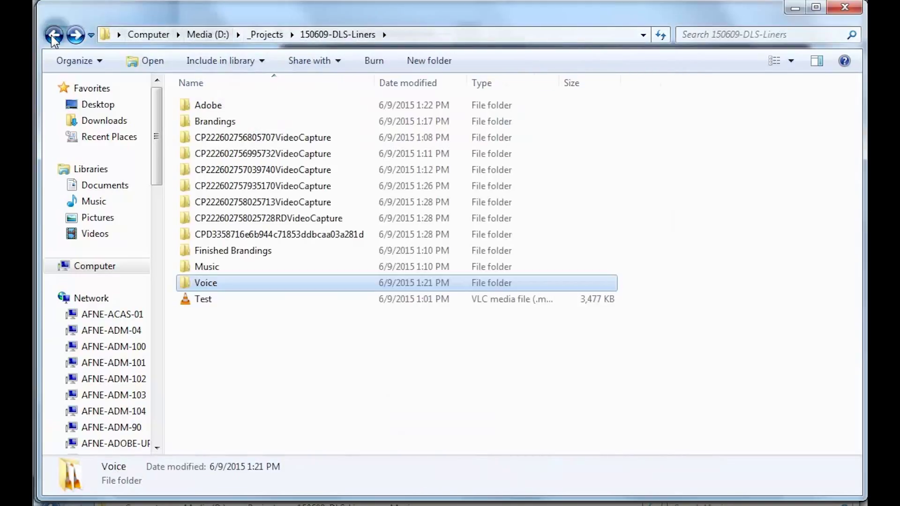
pyautogui.click(54, 35)
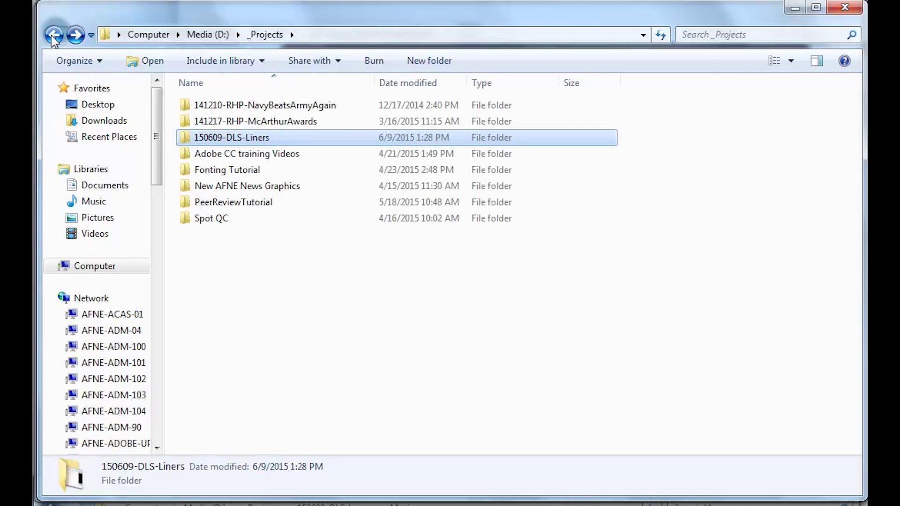
pyautogui.doubleClick(218, 137)
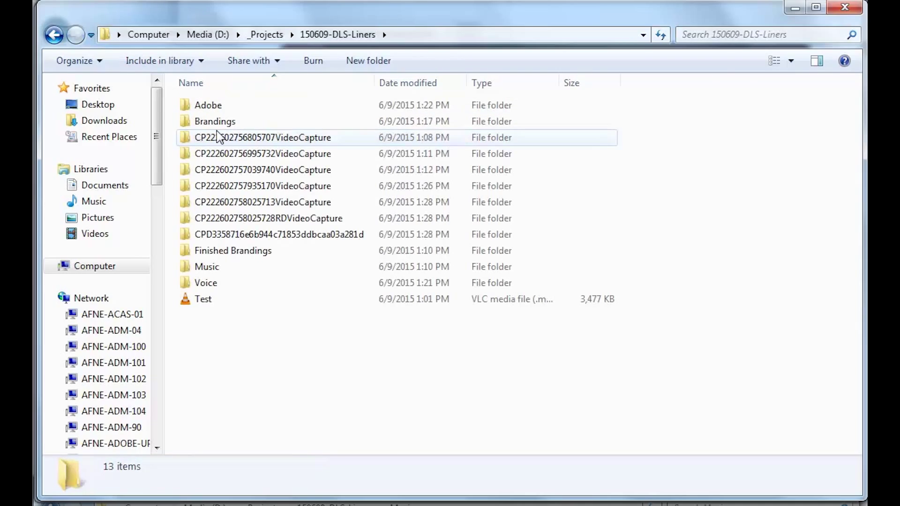